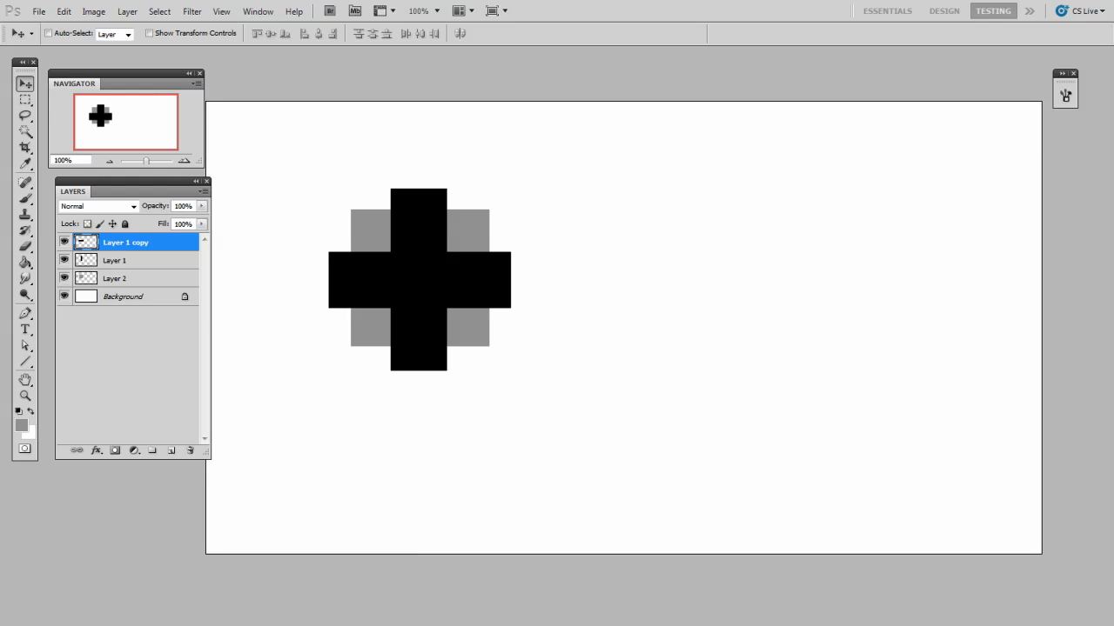
# Lasso a slanted oval around the middle of the cross shape and turn the selection into a quick mask
pyautogui.click(25, 115)
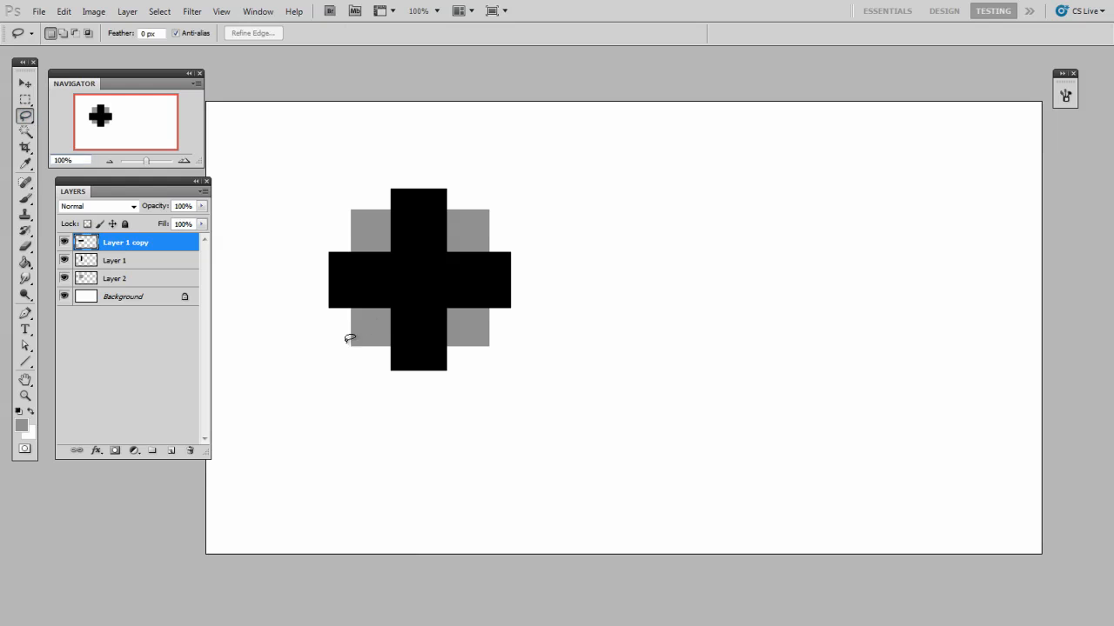
pyautogui.moveTo(350, 339)
pyautogui.mouseDown()
pyautogui.moveTo(325, 242)
pyautogui.moveTo(439, 205)
pyautogui.moveTo(537, 271)
pyautogui.moveTo(393, 342)
pyautogui.moveTo(339, 306)
pyautogui.mouseUp()
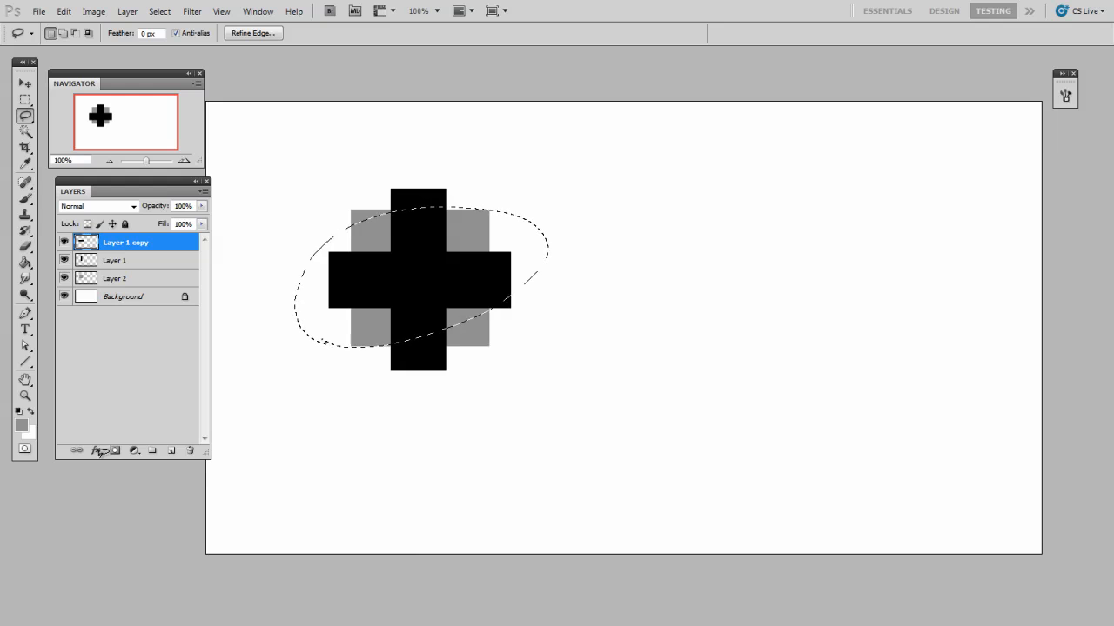
pyautogui.click(26, 449)
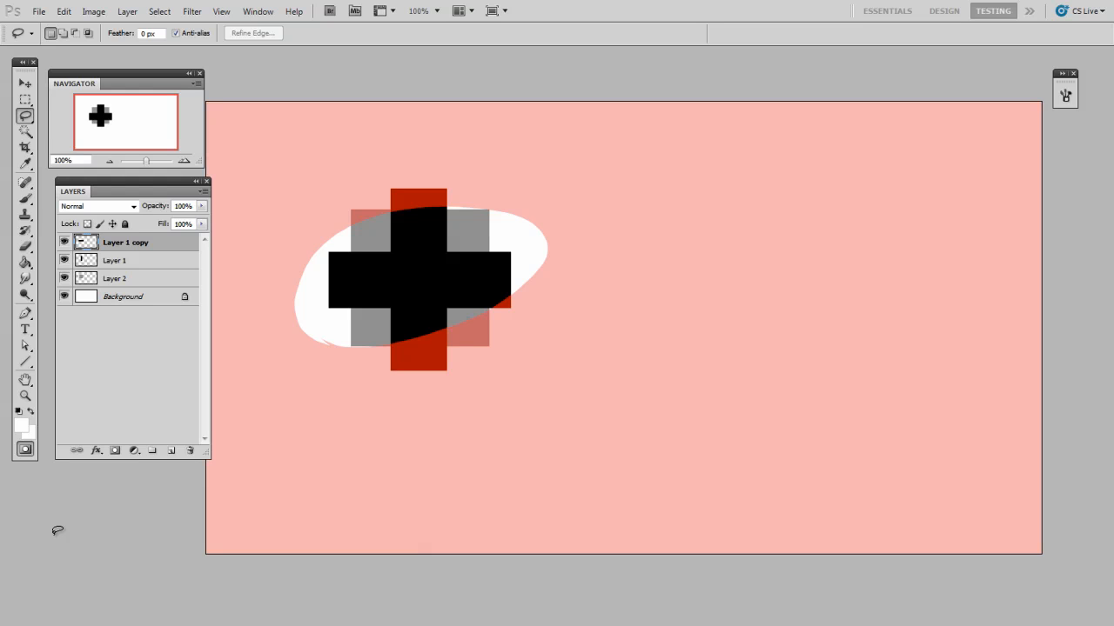
# Soften the quick mask with a Gaussian Blur of 2.6 pixels and convert it back to a selection
pyautogui.click(192, 11)
pyautogui.moveTo(227, 141)
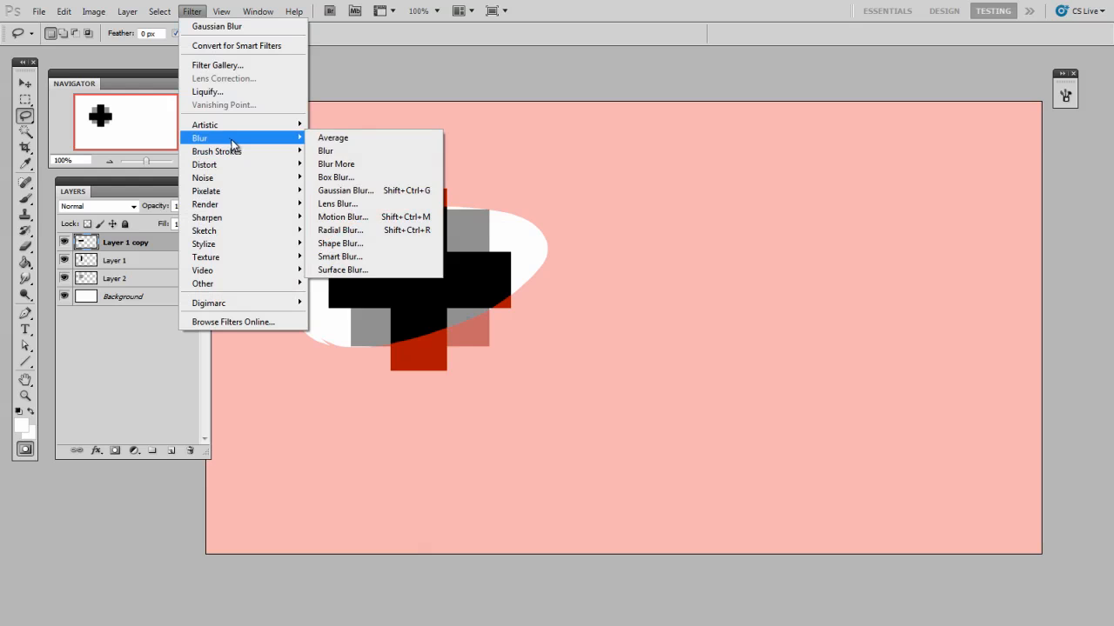
pyautogui.click(345, 190)
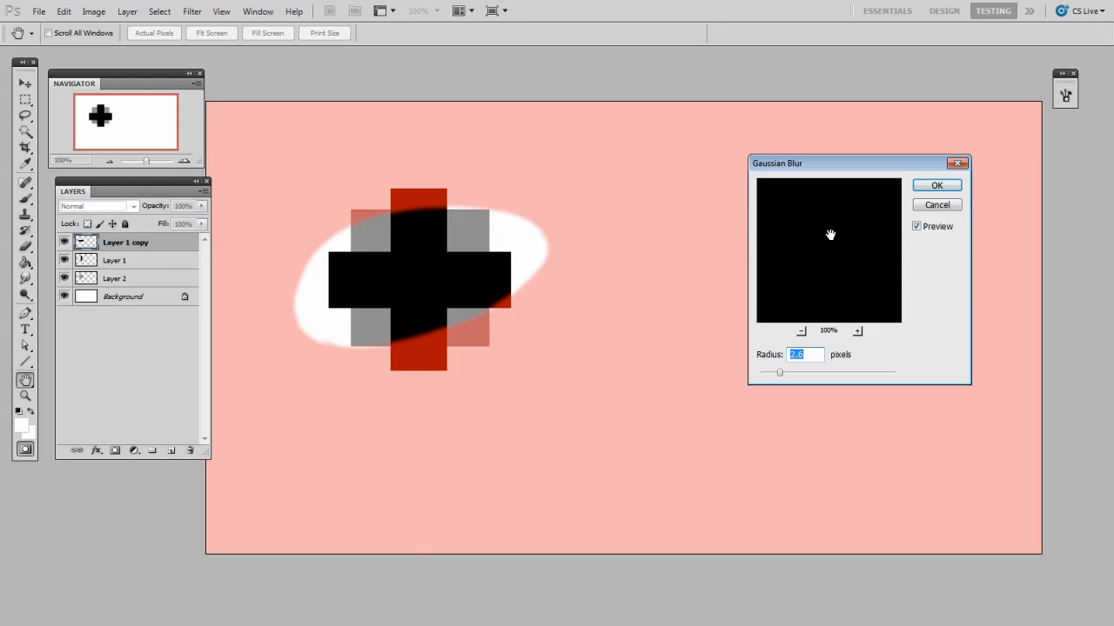
pyautogui.moveTo(821, 246); pyautogui.dragTo(850, 266)
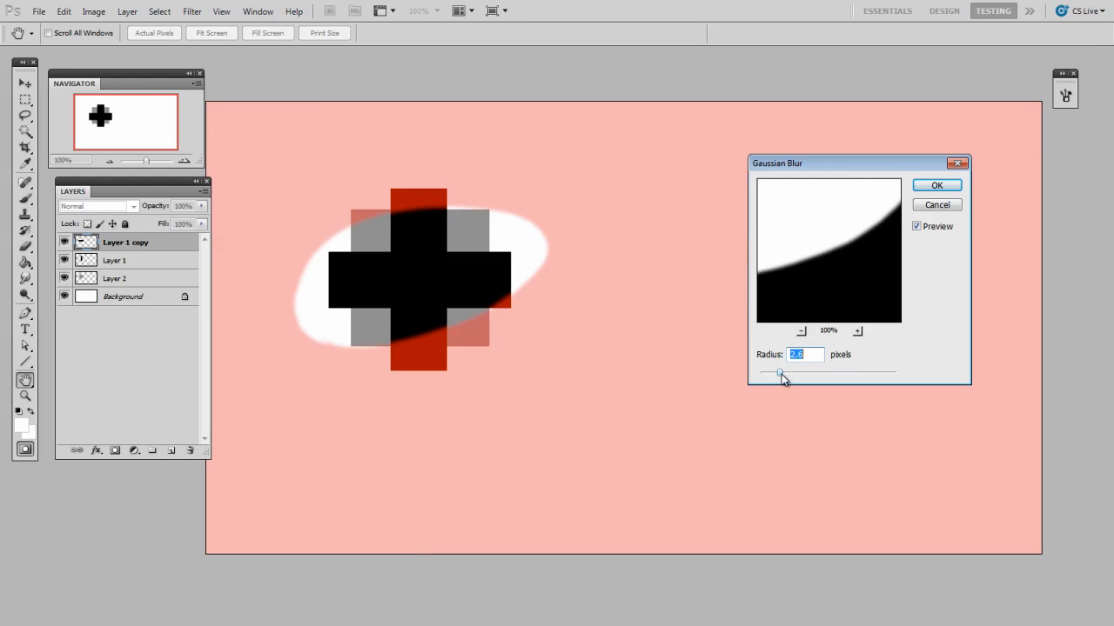
pyautogui.click(932, 185)
pyautogui.press('l')
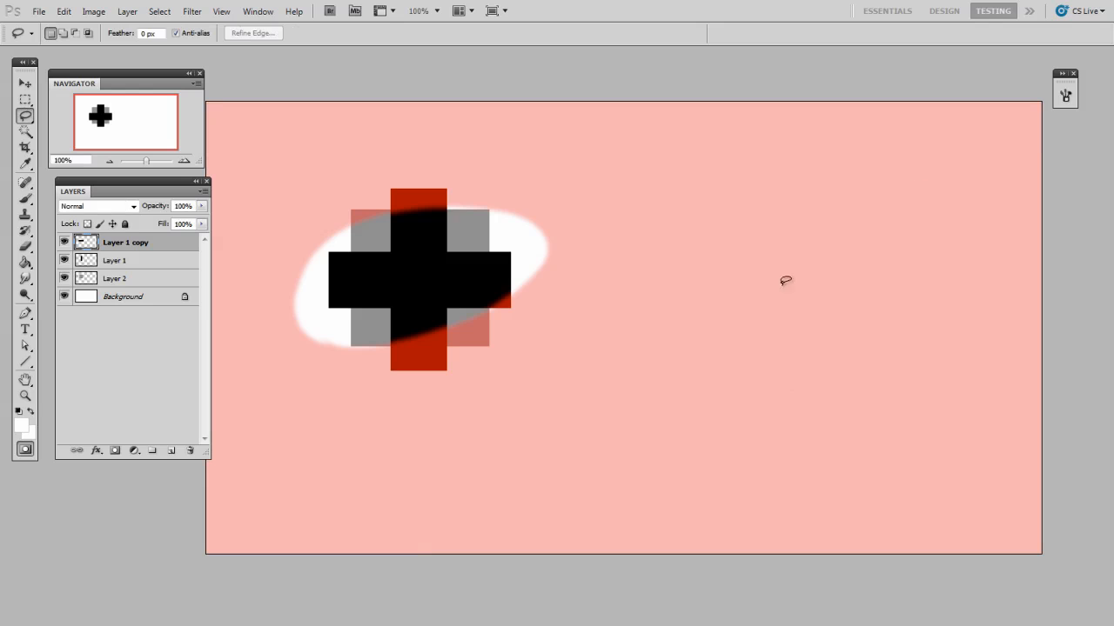
pyautogui.click(26, 450)
pyautogui.click(26, 450)
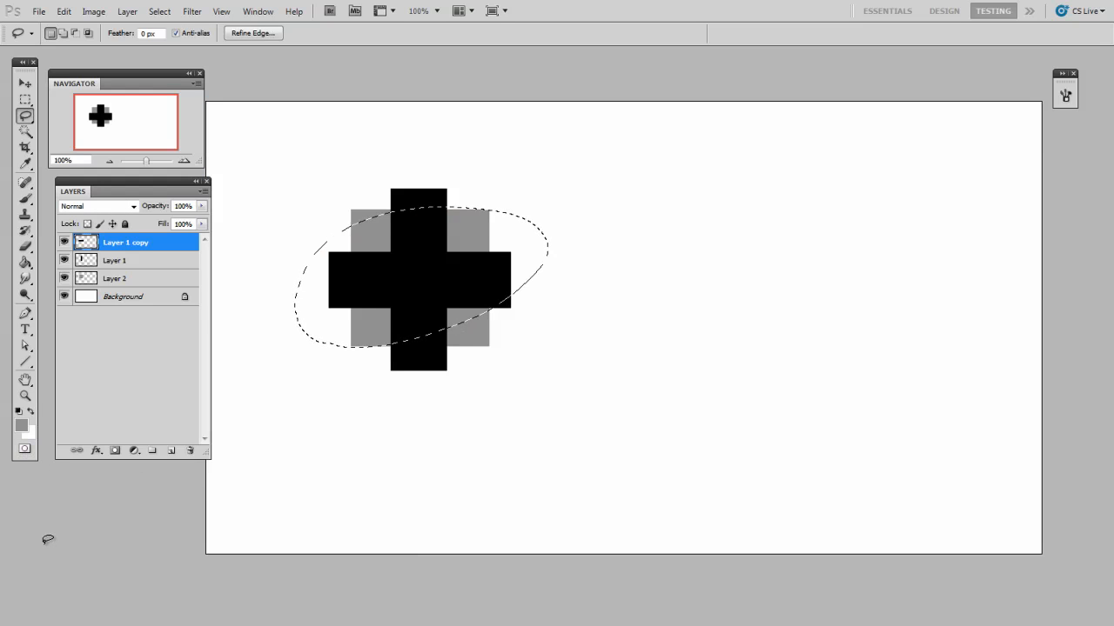
# Copy the merged content of all layers inside the soft selection and paste it as a new layer
pyautogui.click(65, 12)
pyautogui.click(123, 119)
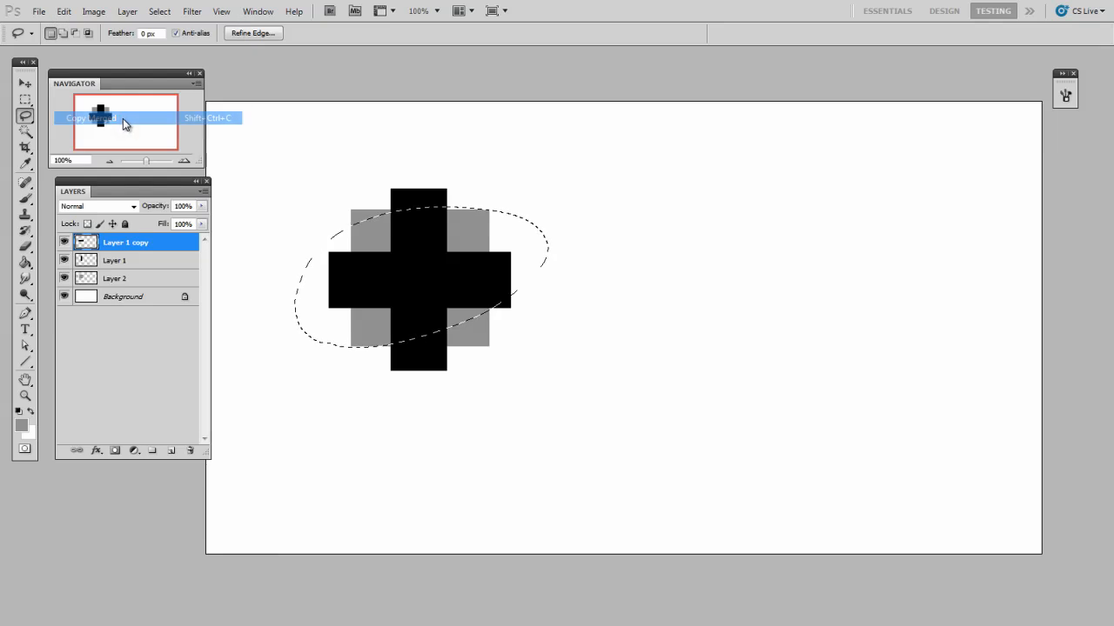
pyautogui.hotkey('ctrl', 'v')
# Move the pasted piece to the right of the original cross and rotate it clockwise
pyautogui.press('v')
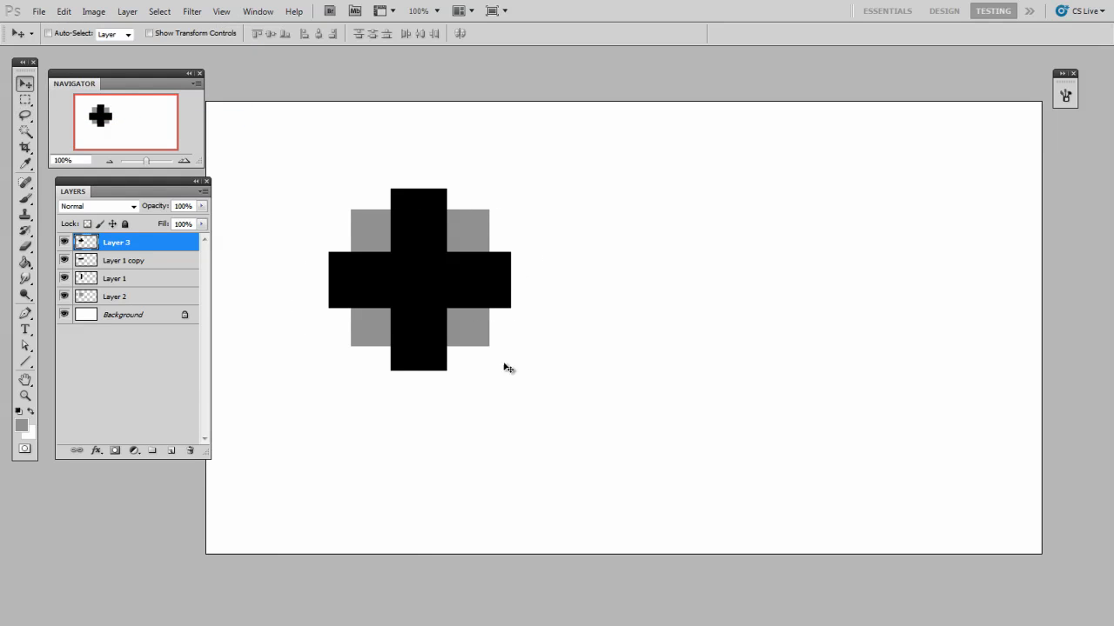
pyautogui.moveTo(478, 320); pyautogui.dragTo(719, 332)
pyautogui.hotkey('ctrl', 't')
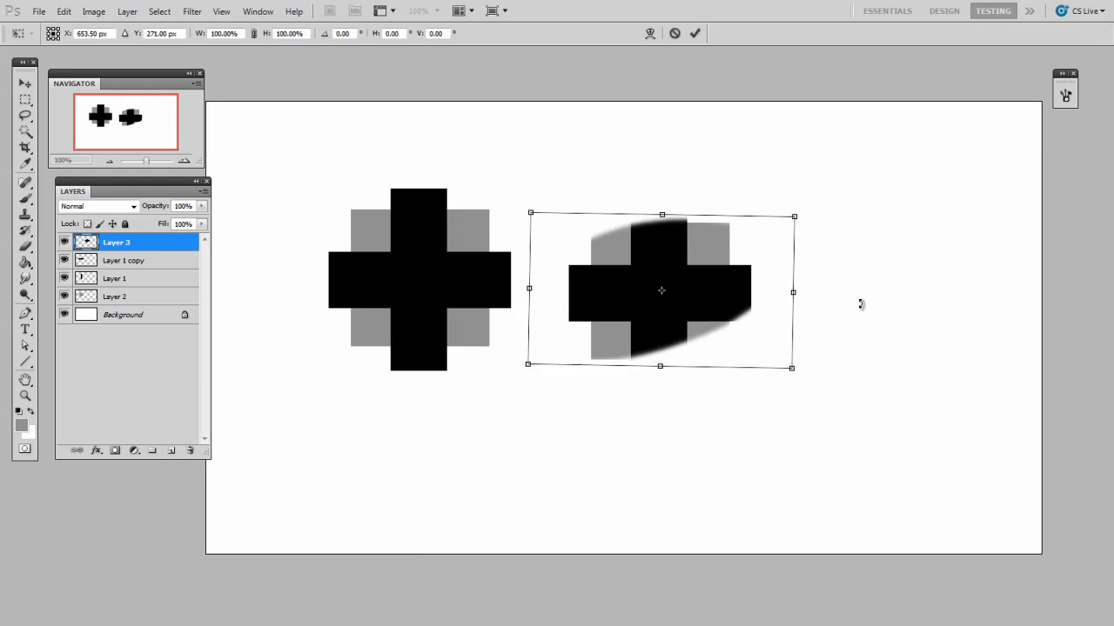
pyautogui.moveTo(861, 303); pyautogui.dragTo(795, 440)
pyautogui.press('Return')
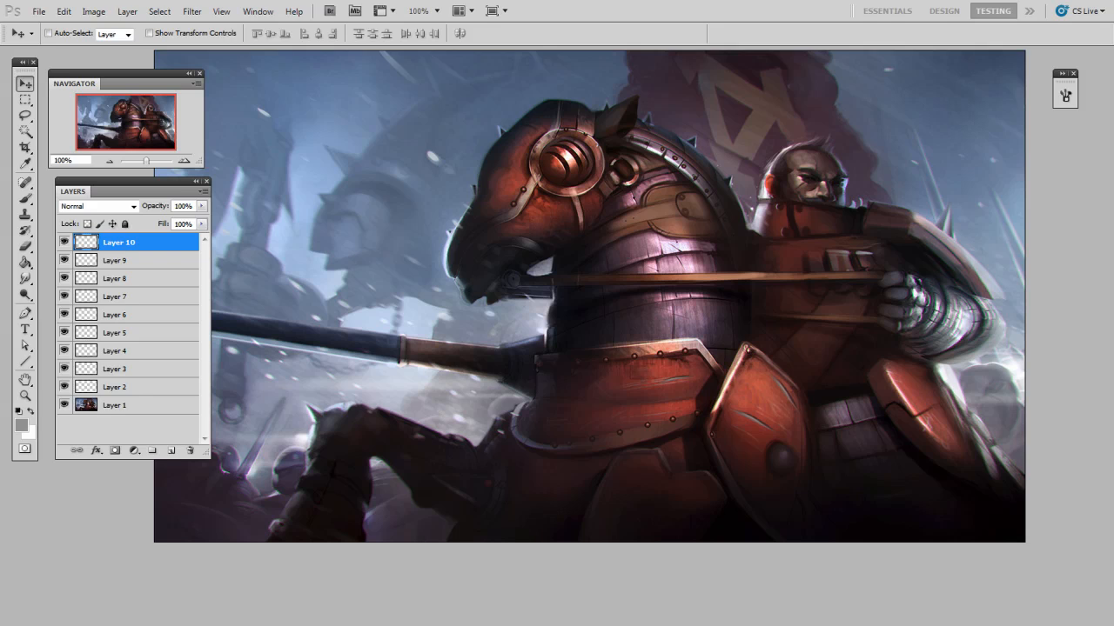
# Lasso around the horse's armoured head in the painting and display the list of actions
pyautogui.click(32, 114)
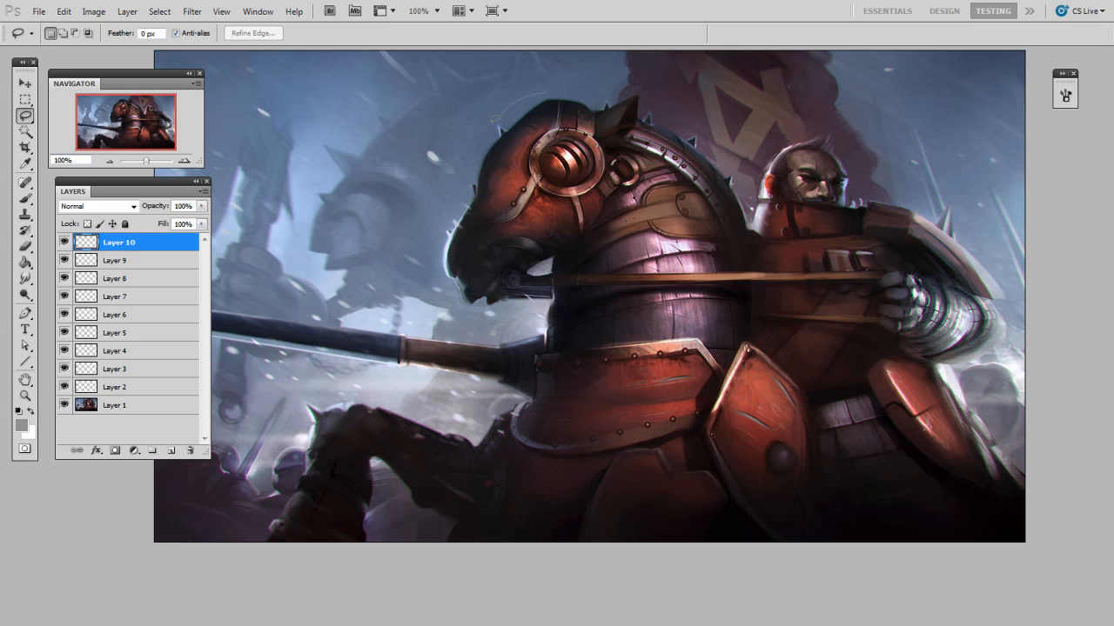
pyautogui.moveTo(447, 300)
pyautogui.mouseDown()
pyautogui.moveTo(499, 313)
pyautogui.moveTo(643, 181)
pyautogui.moveTo(639, 153)
pyautogui.moveTo(574, 84)
pyautogui.moveTo(546, 79)
pyautogui.mouseUp()
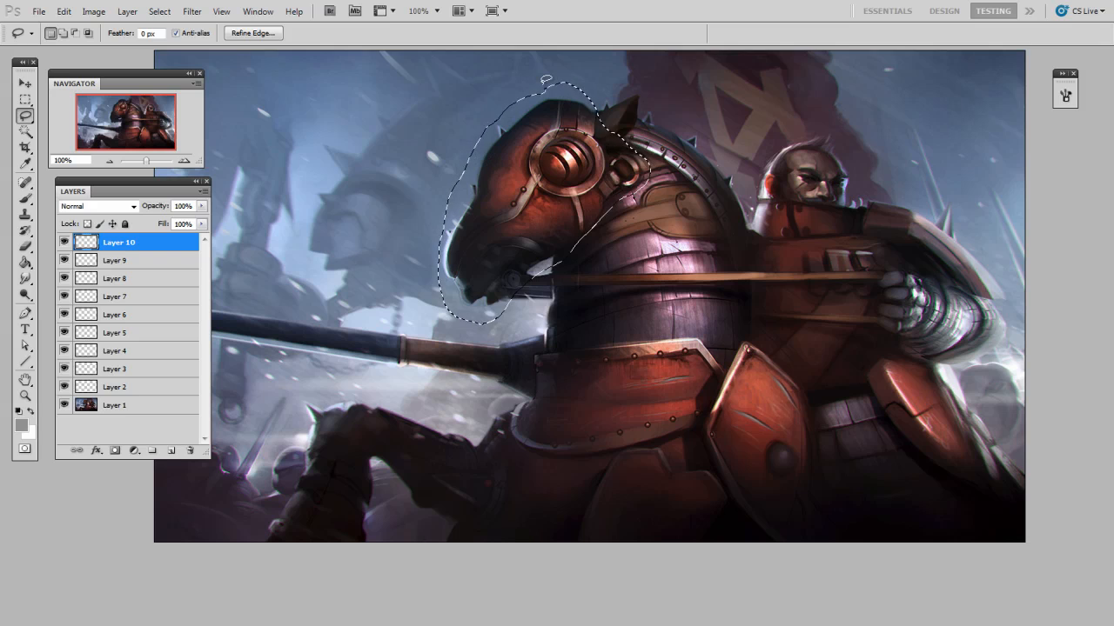
pyautogui.click(264, 17)
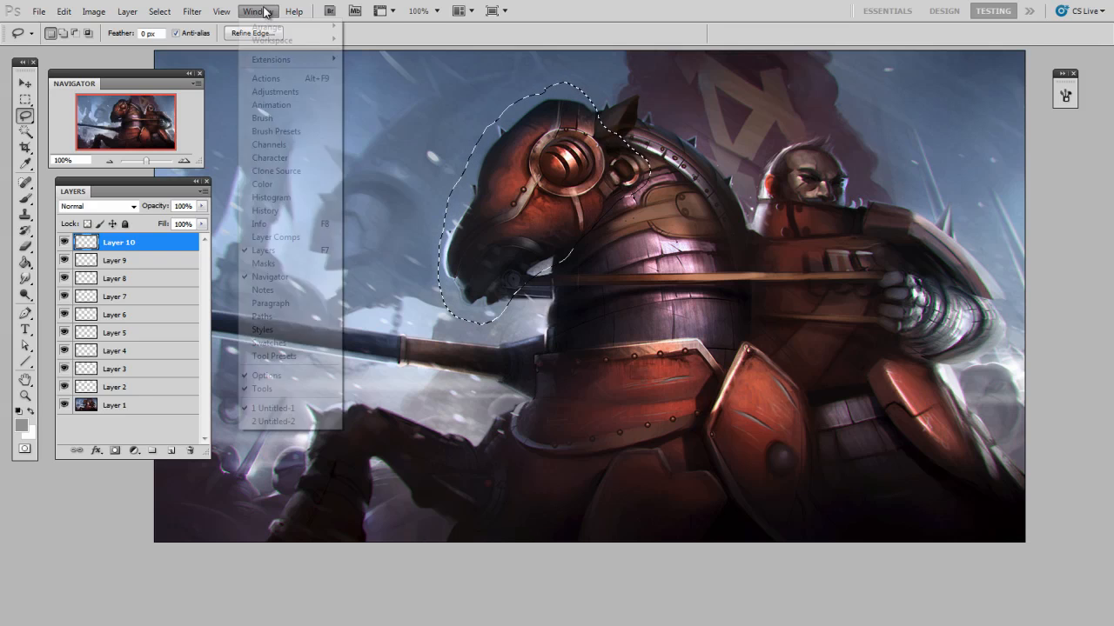
pyautogui.click(284, 79)
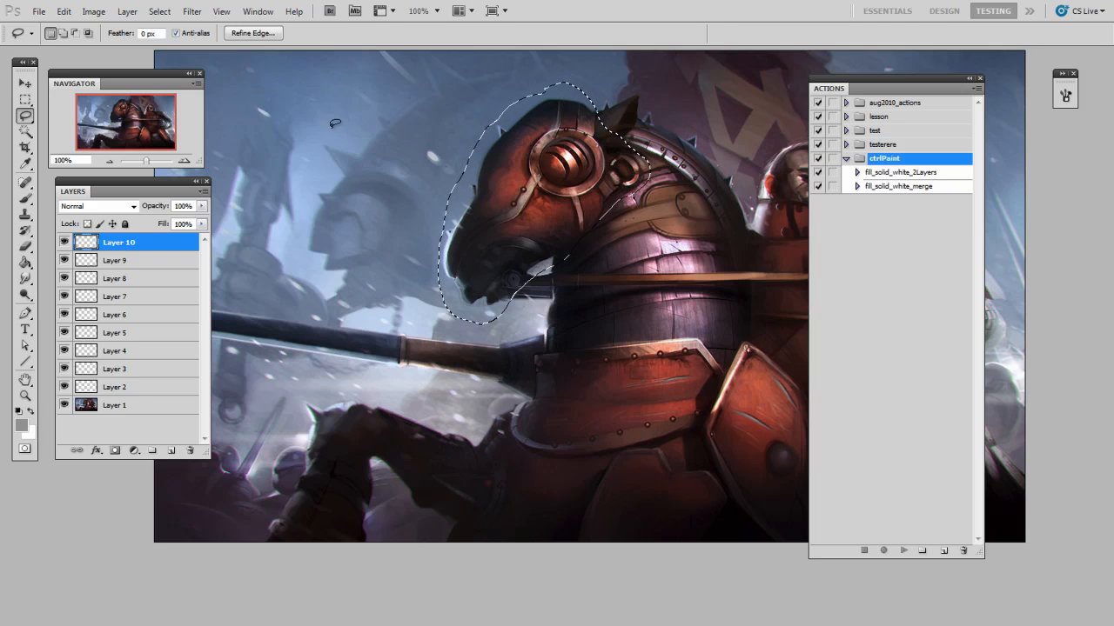
# Start recording a new action named "soft selection" in the ctrlPaint set
pyautogui.click(942, 552)
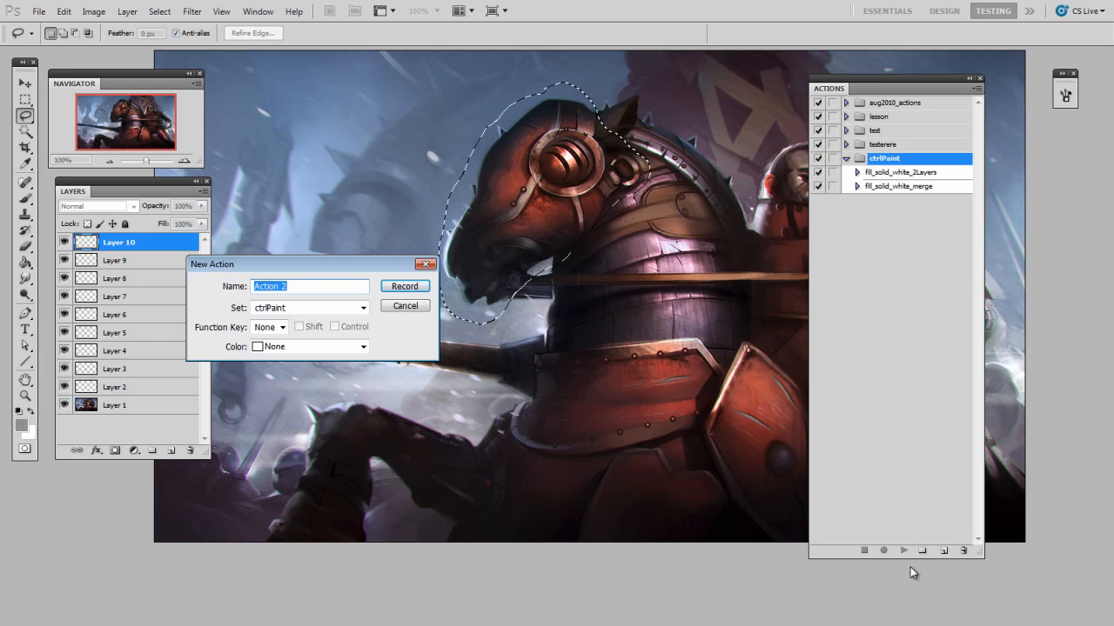
pyautogui.write('soft selection')
pyautogui.click(411, 290)
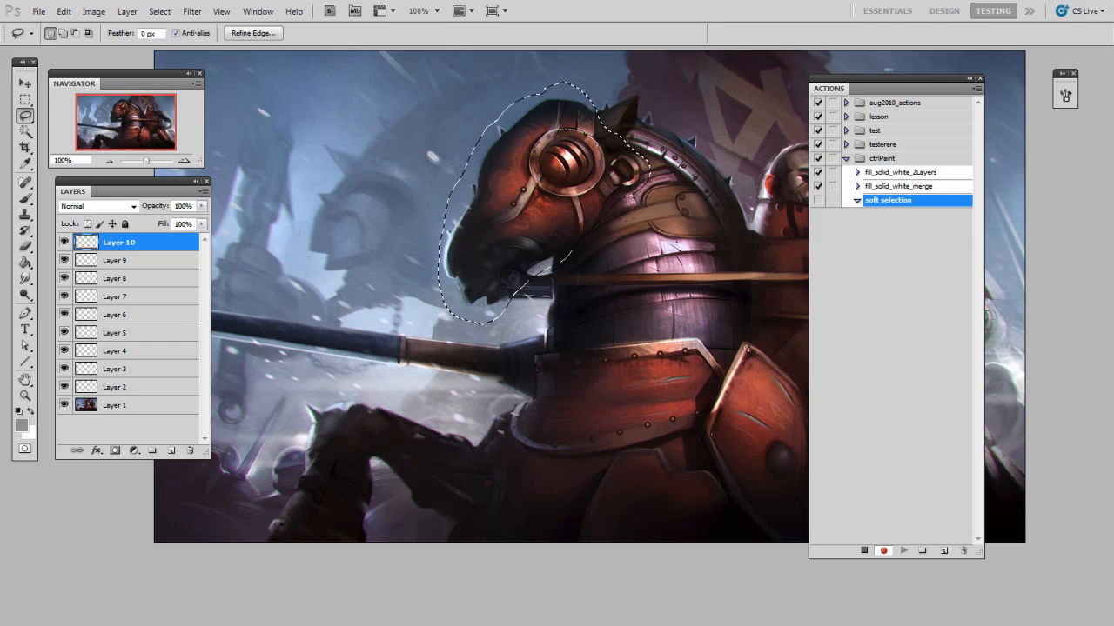
# Record softening the horse-head selection by applying a 3.0-pixel Gaussian Blur to its quick mask and returning to a normal selection
pyautogui.click(25, 449)
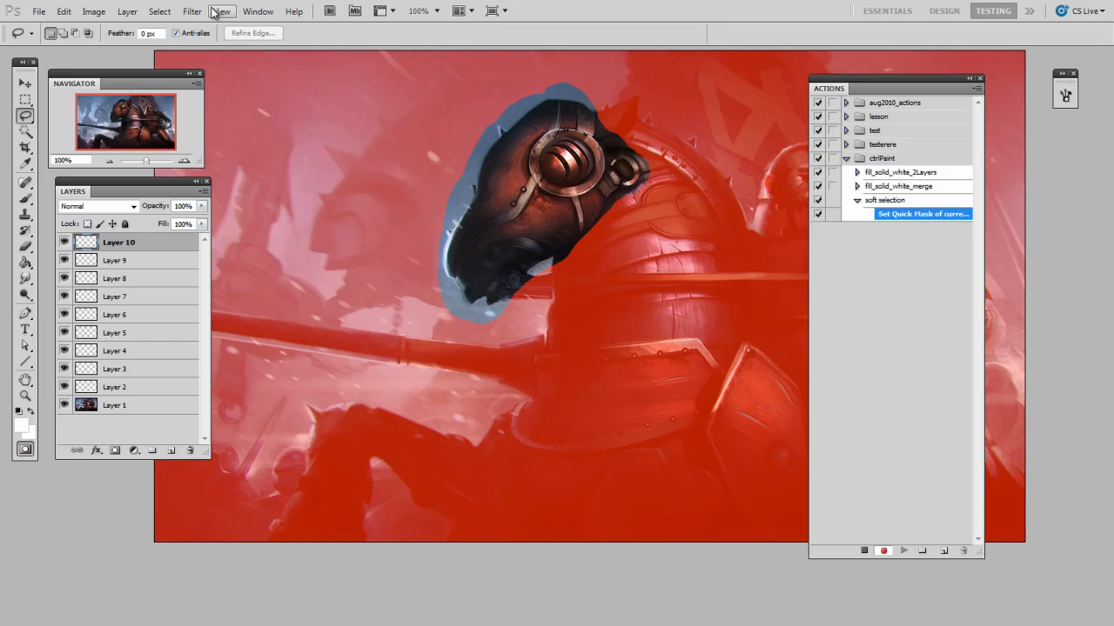
pyautogui.click(193, 11)
pyautogui.moveTo(243, 143)
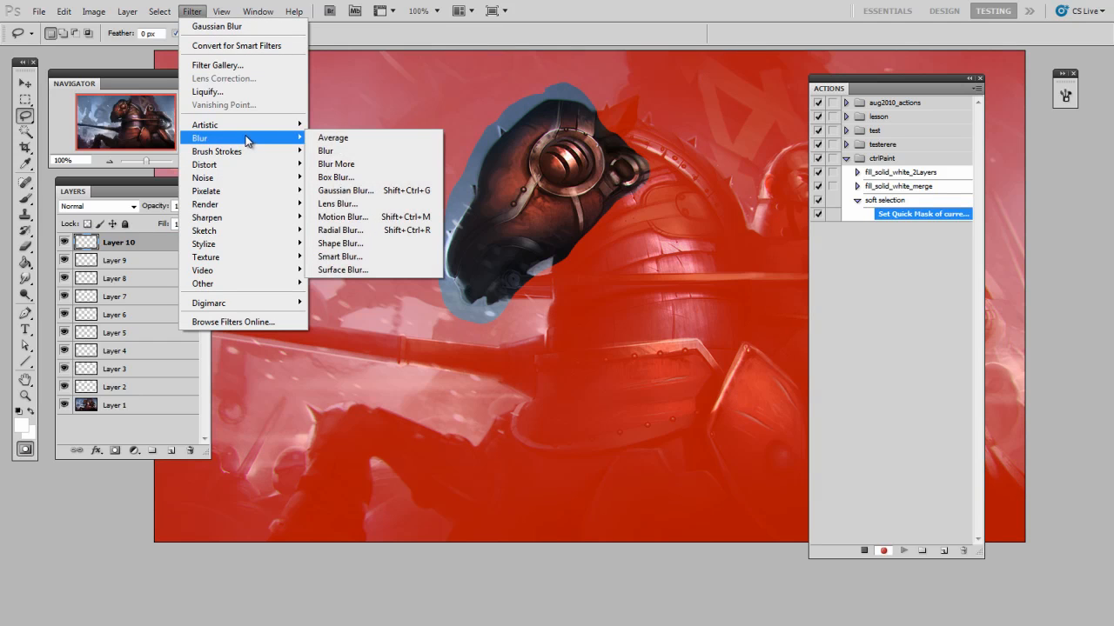
pyautogui.click(374, 192)
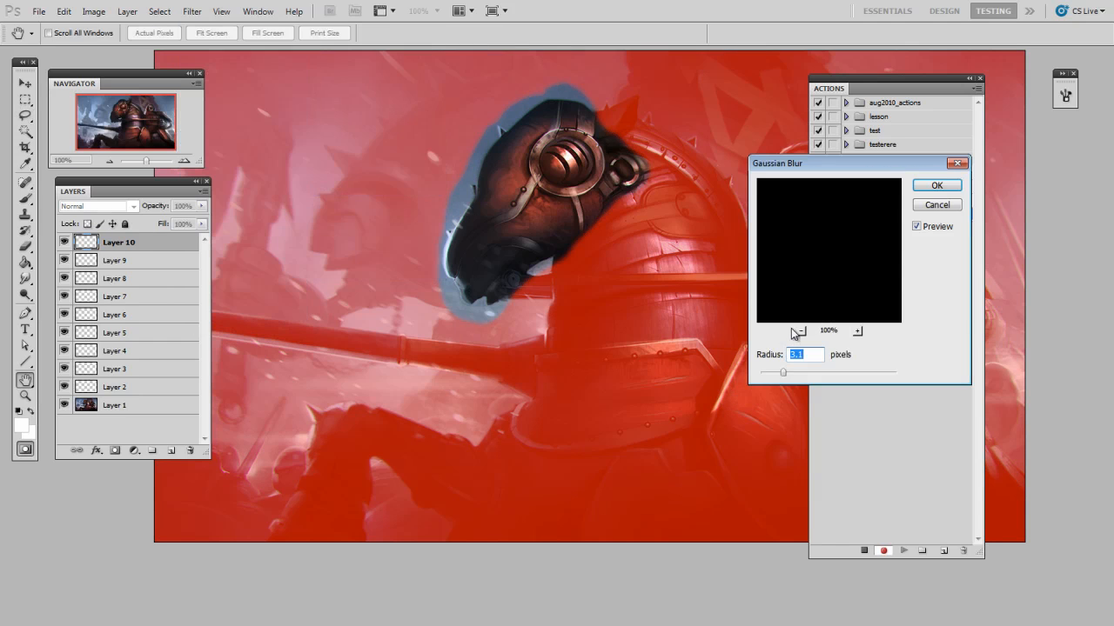
pyautogui.moveTo(783, 372); pyautogui.dragTo(785, 379)
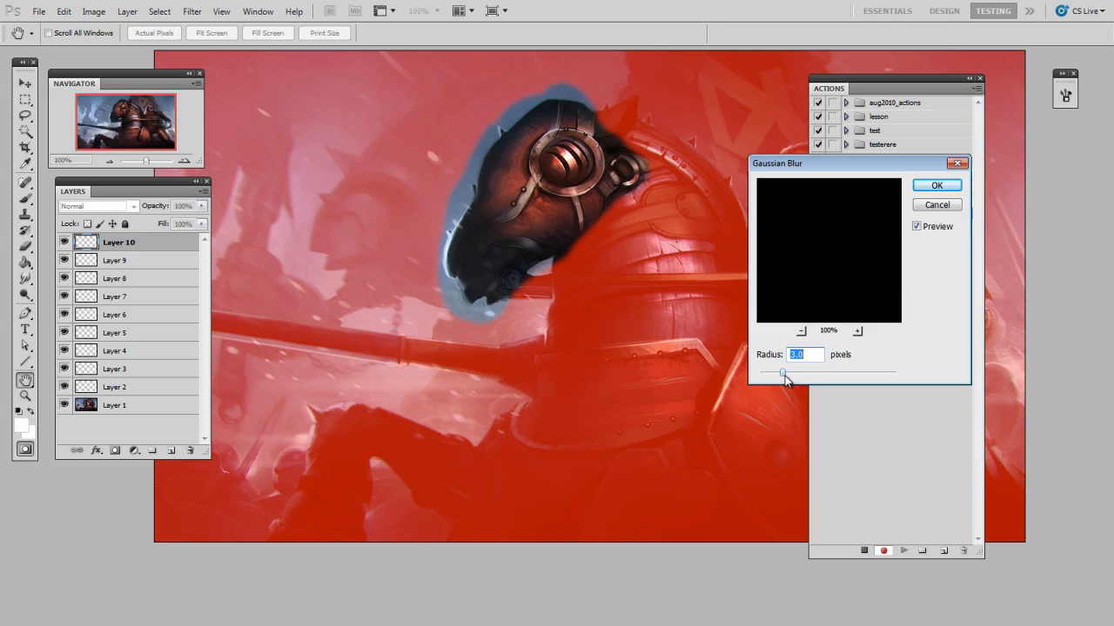
pyautogui.click(937, 186)
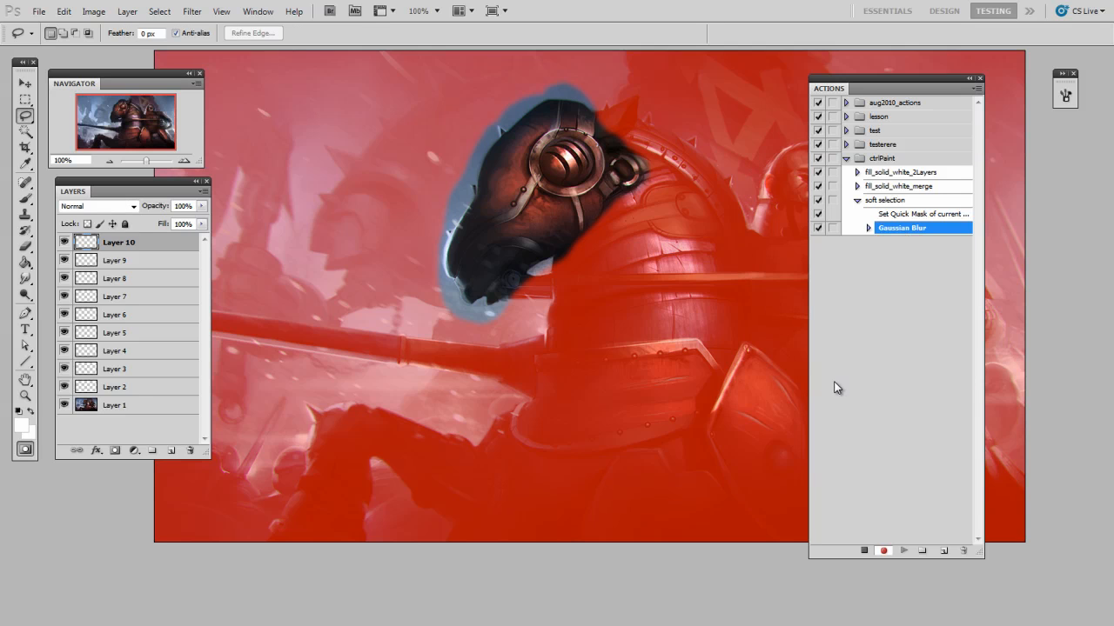
pyautogui.click(25, 448)
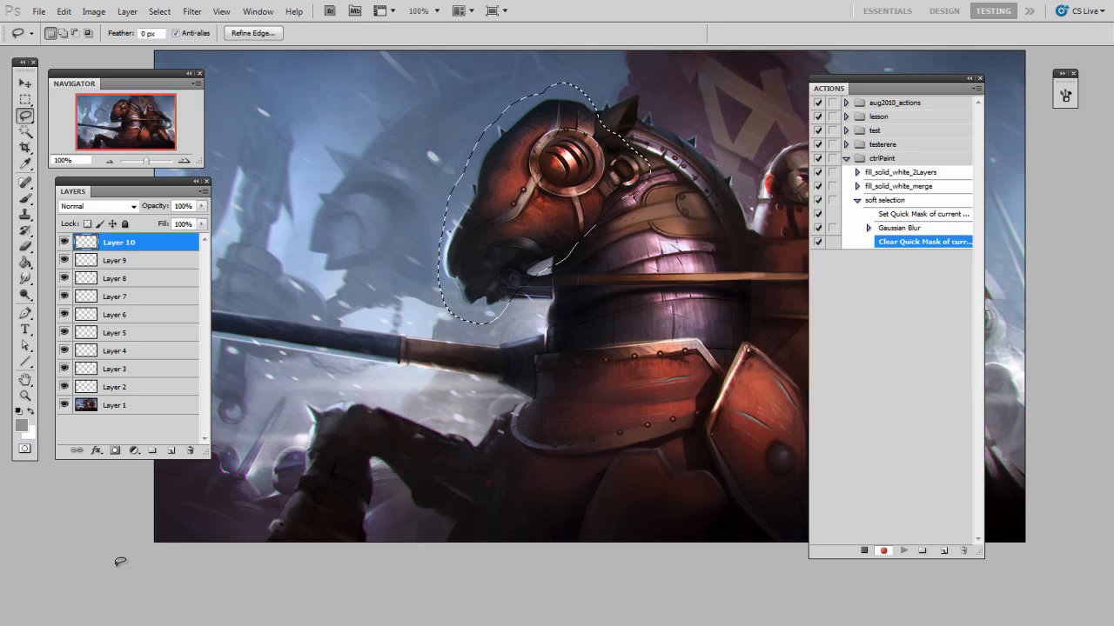
# Record a merged copy and paste of the softened horse-head selection, and stop recording the action
pyautogui.click(64, 12)
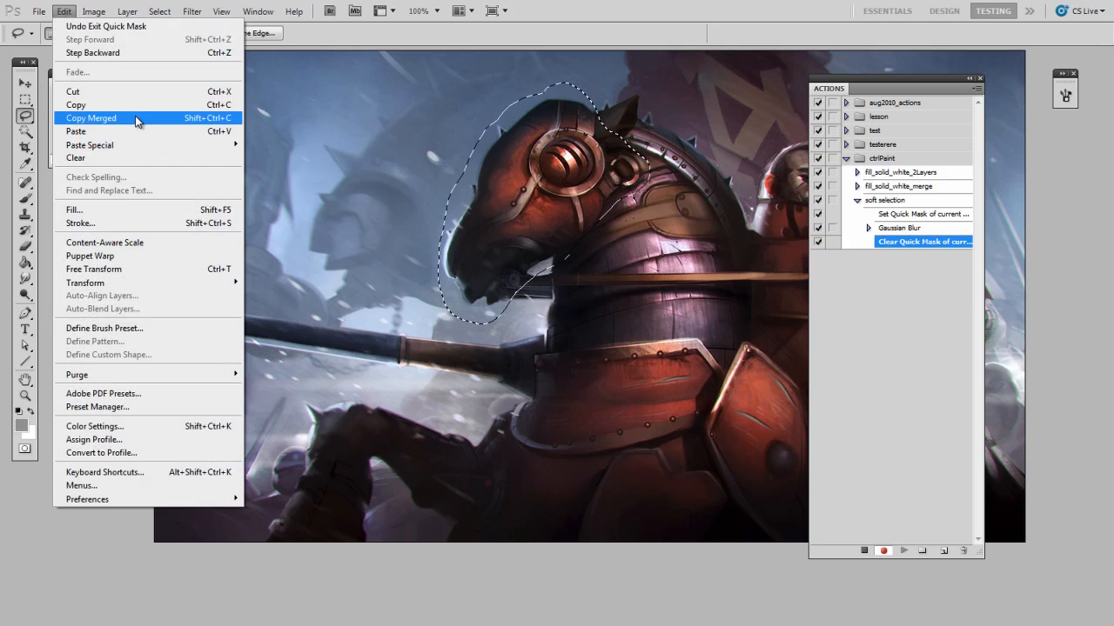
pyautogui.click(136, 119)
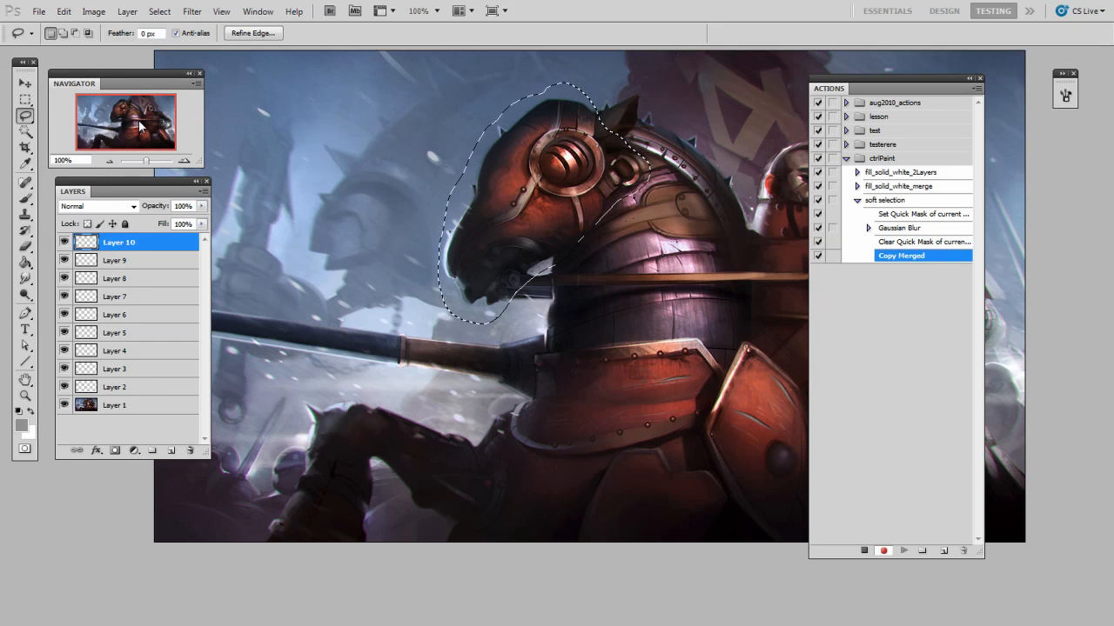
pyautogui.hotkey('ctrl', 'v')
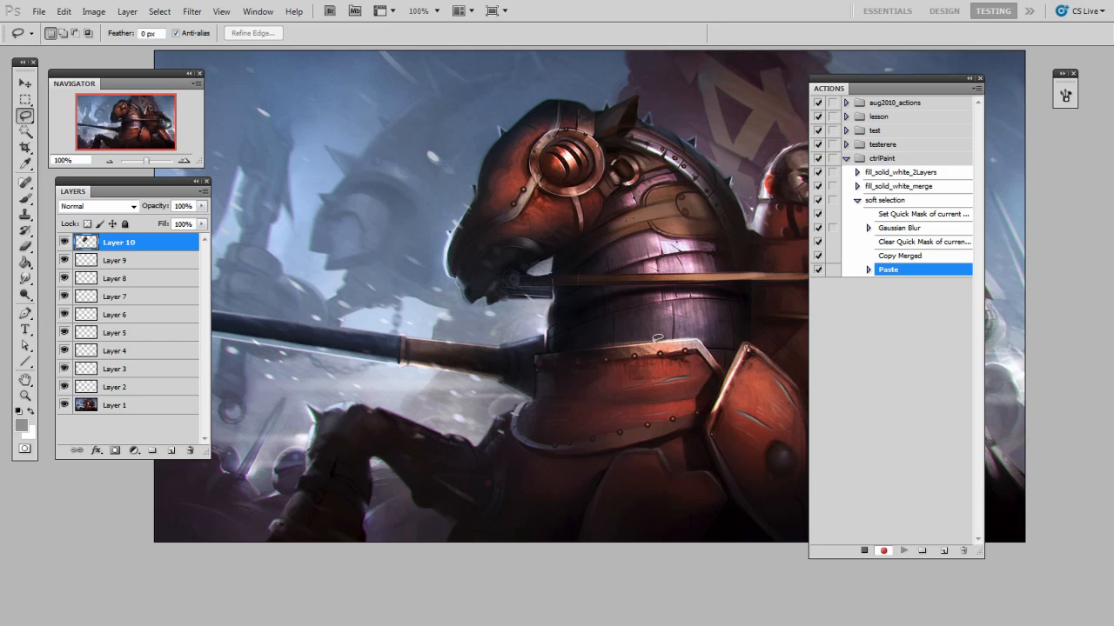
pyautogui.click(864, 552)
# Move the pasted horse head down and left to check its soft edge, and delete its layer
pyautogui.press('v')
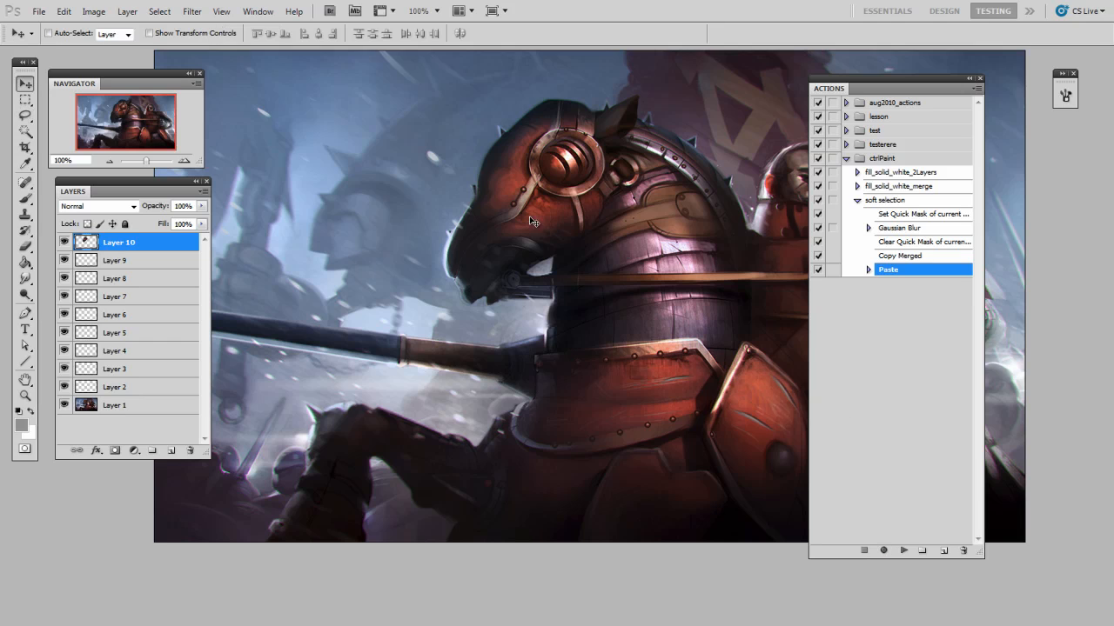
pyautogui.moveTo(571, 240)
pyautogui.mouseDown()
pyautogui.moveTo(535, 261)
pyautogui.moveTo(492, 338)
pyautogui.moveTo(505, 388)
pyautogui.mouseUp()
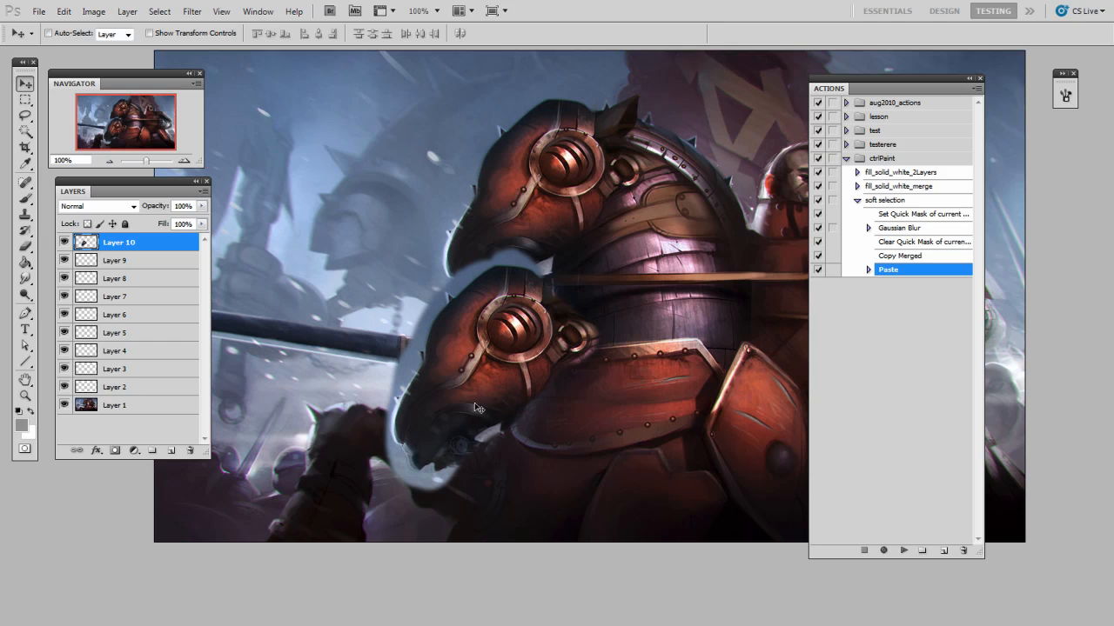
pyautogui.moveTo(163, 244); pyautogui.dragTo(190, 451)
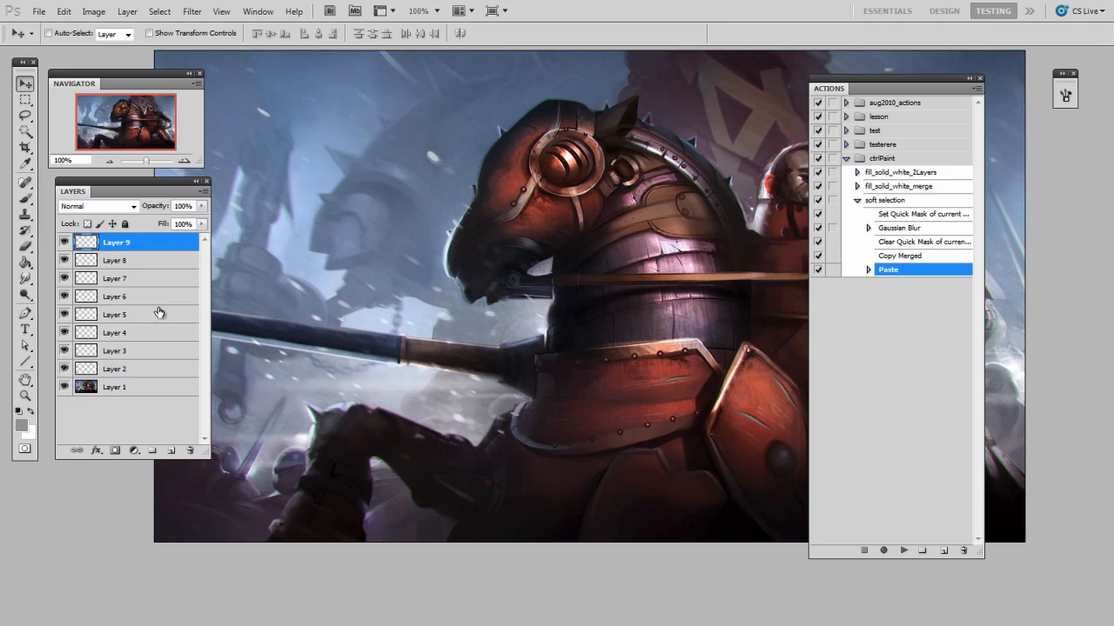
# Lasso around the rider's head and play the soft selection action on it
pyautogui.click(25, 115)
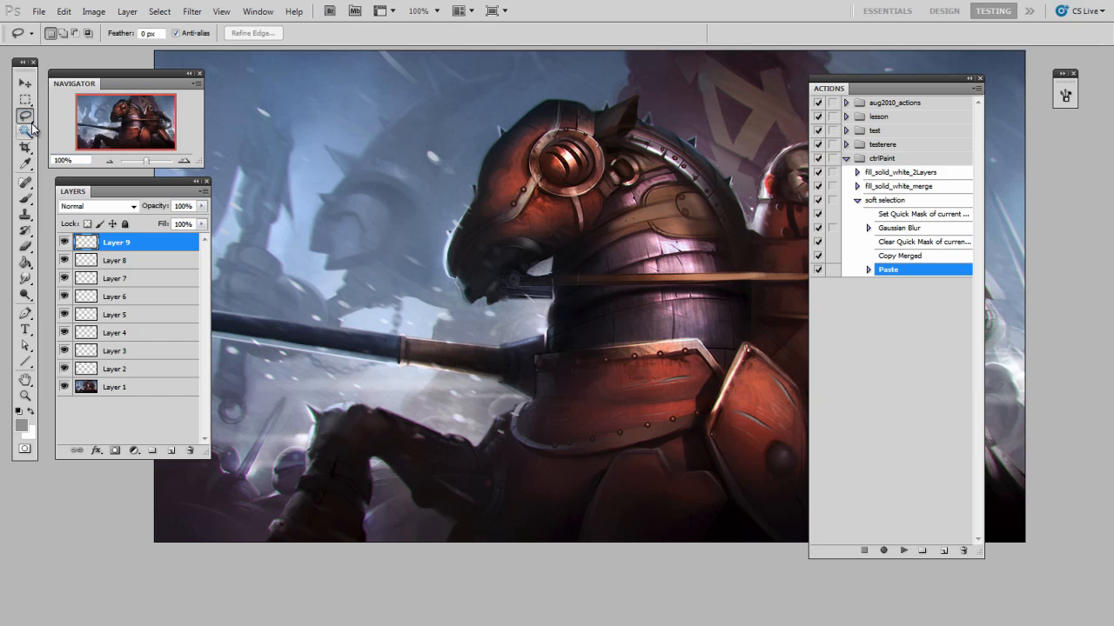
pyautogui.moveTo(671, 322)
pyautogui.mouseDown()
pyautogui.moveTo(500, 333)
pyautogui.moveTo(409, 359)
pyautogui.mouseUp()
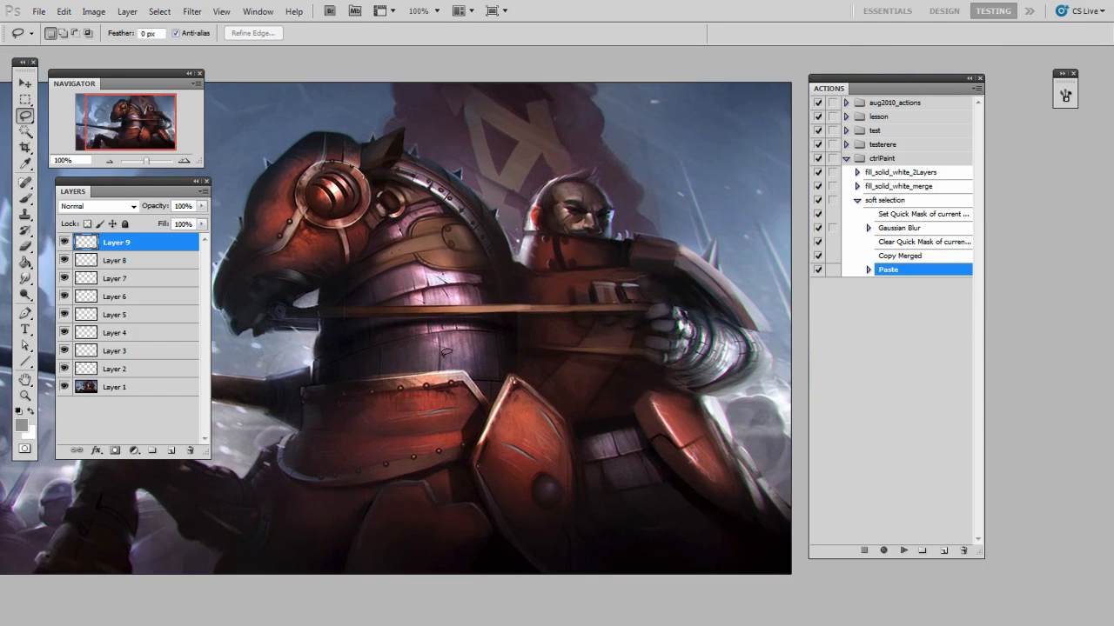
pyautogui.moveTo(675, 220)
pyautogui.mouseDown()
pyautogui.moveTo(644, 258)
pyautogui.moveTo(696, 348)
pyautogui.mouseUp()
pyautogui.hotkey('ctrl', '+')
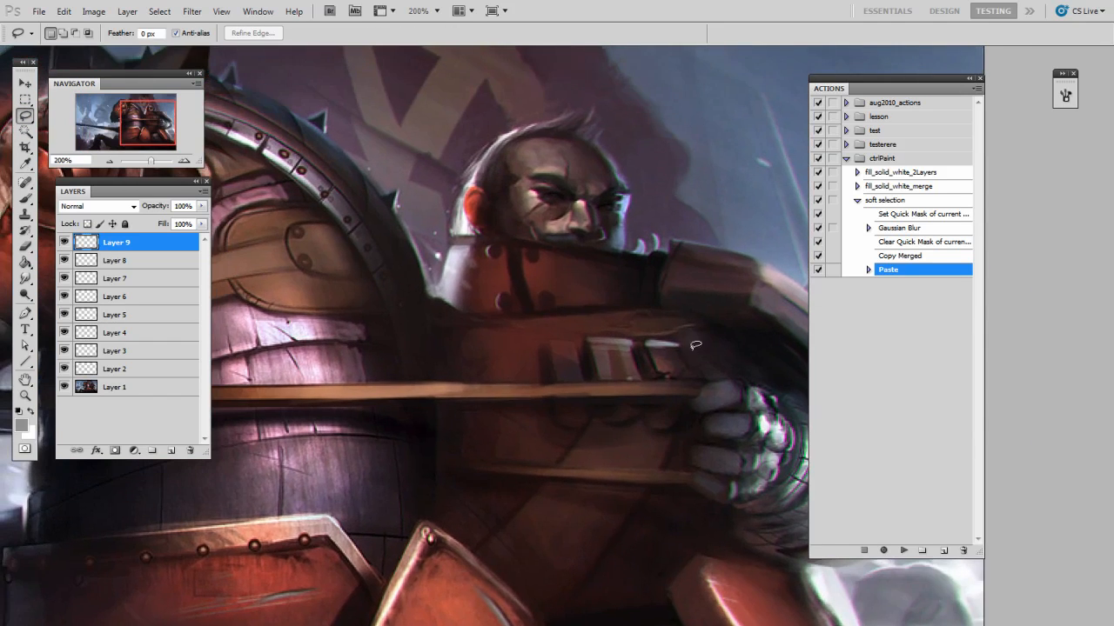
pyautogui.moveTo(448, 222)
pyautogui.mouseDown()
pyautogui.moveTo(542, 112)
pyautogui.moveTo(599, 87)
pyautogui.moveTo(635, 174)
pyautogui.moveTo(632, 237)
pyautogui.moveTo(610, 254)
pyautogui.moveTo(448, 226)
pyautogui.mouseUp()
pyautogui.click(896, 201)
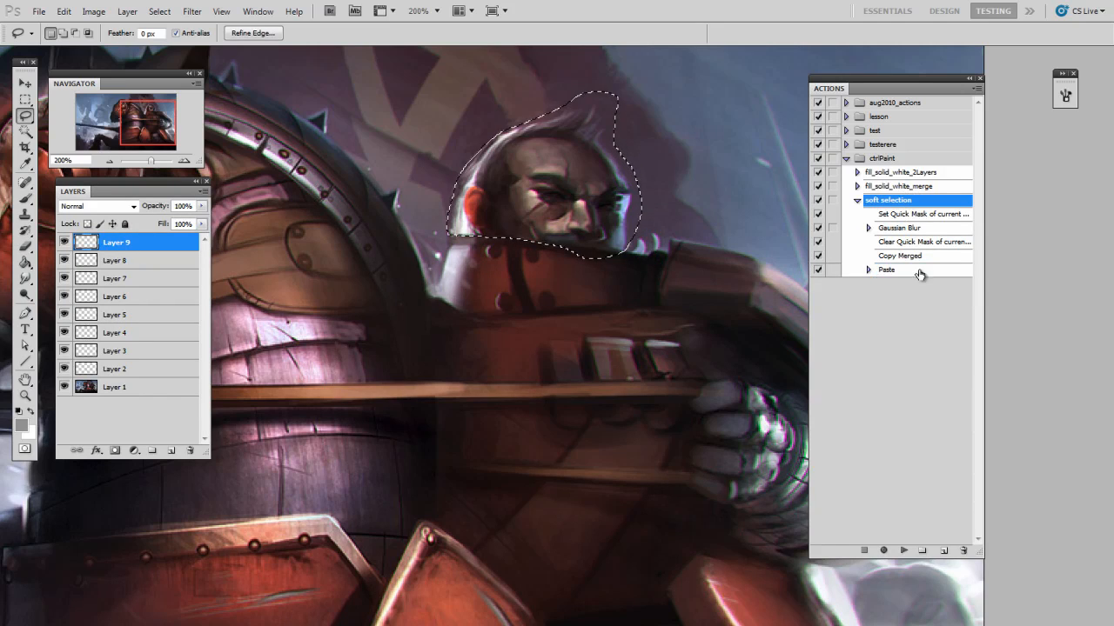
pyautogui.click(903, 551)
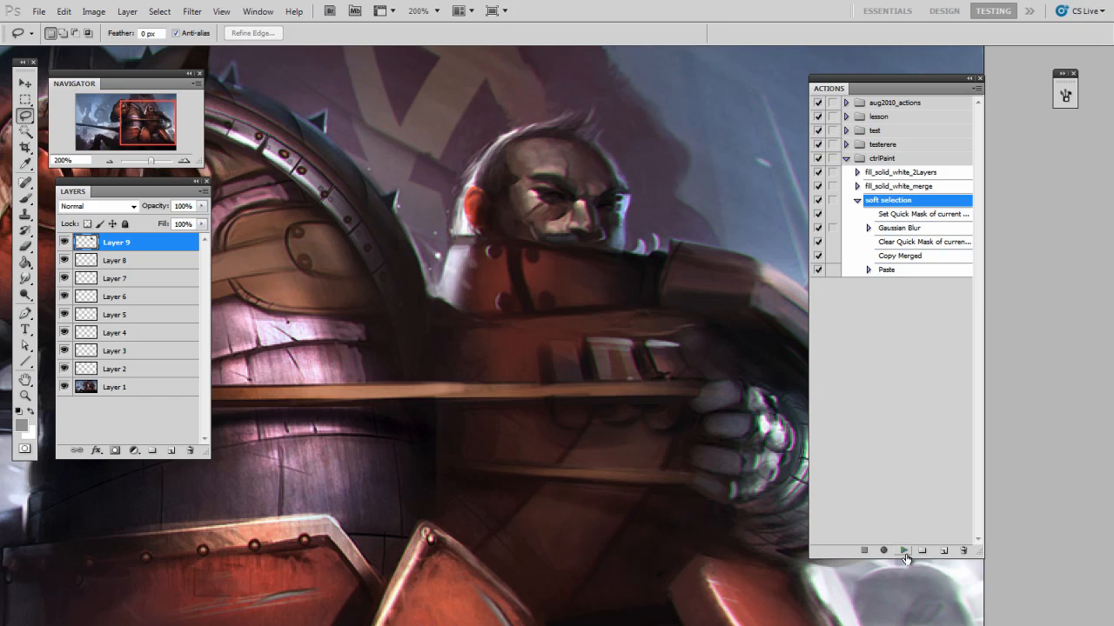
# Distort the pasted rider's head by pulling its lower-right corner outward and its upper-right corner inward
pyautogui.click(28, 85)
pyautogui.moveTo(641, 219); pyautogui.dragTo(600, 243)
pyautogui.hotkey('ctrl', 't')
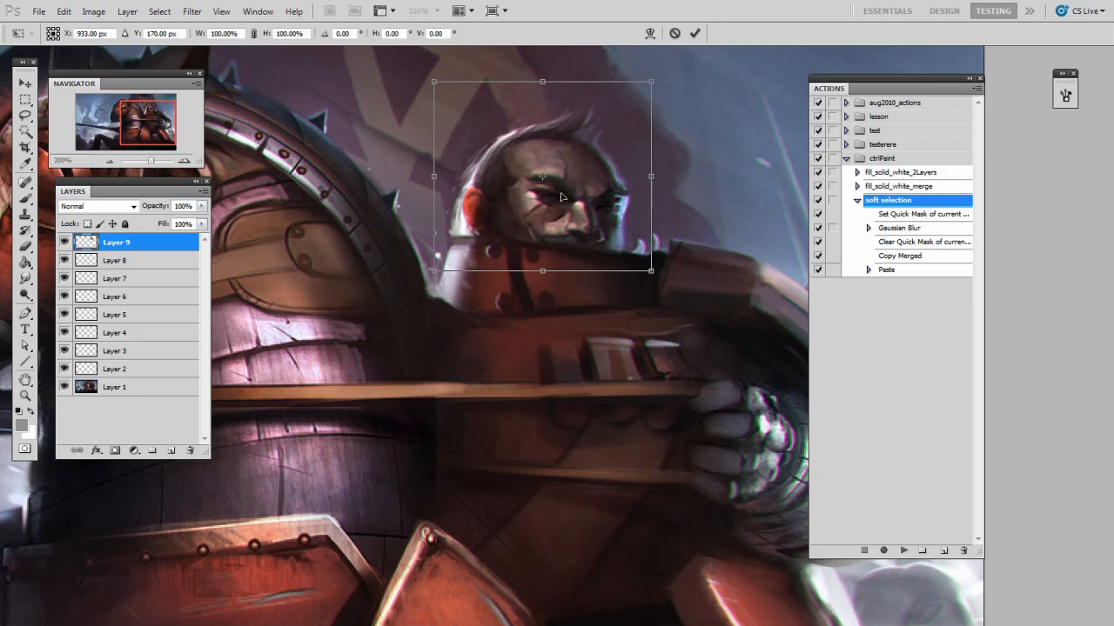
pyautogui.rightClick(560, 180)
pyautogui.click(635, 279)
pyautogui.moveTo(651, 272); pyautogui.dragTo(672, 269)
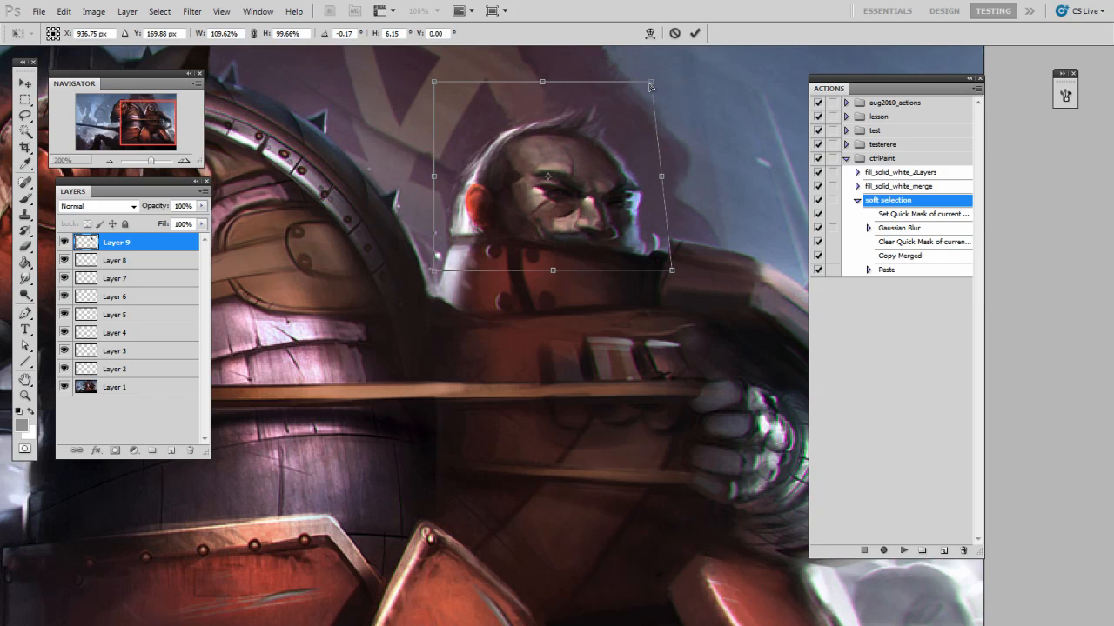
pyautogui.moveTo(651, 82); pyautogui.dragTo(625, 93)
pyautogui.press('Return')
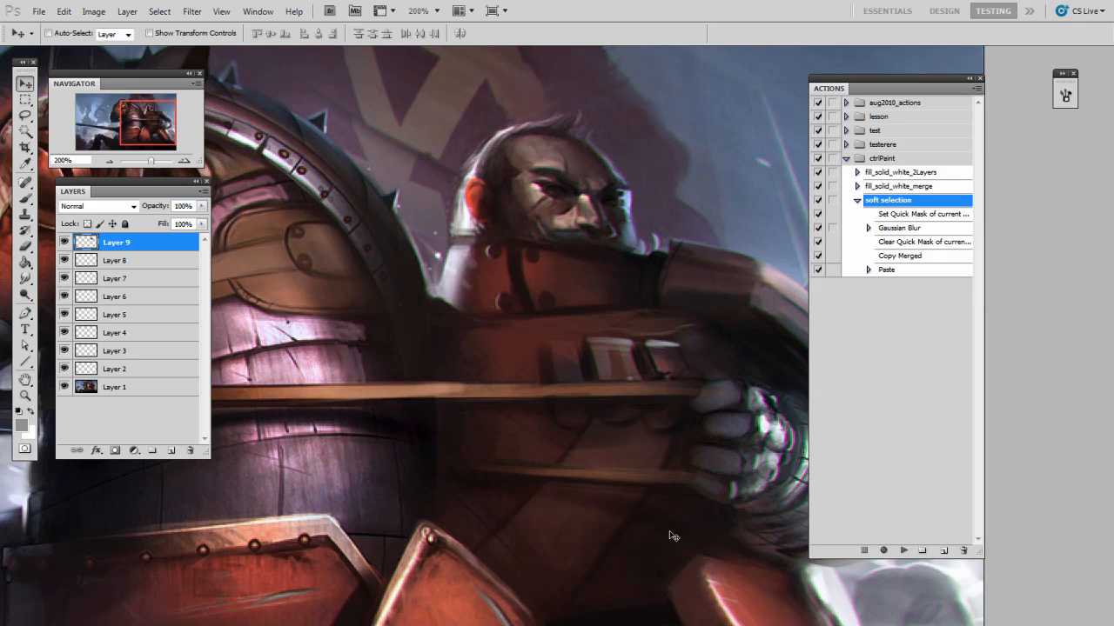
# Shift the reshaped rider's head slightly down toward the collar
pyautogui.hotkey('shift', 'Down')
pyautogui.moveTo(637, 384); pyautogui.dragTo(644, 392)
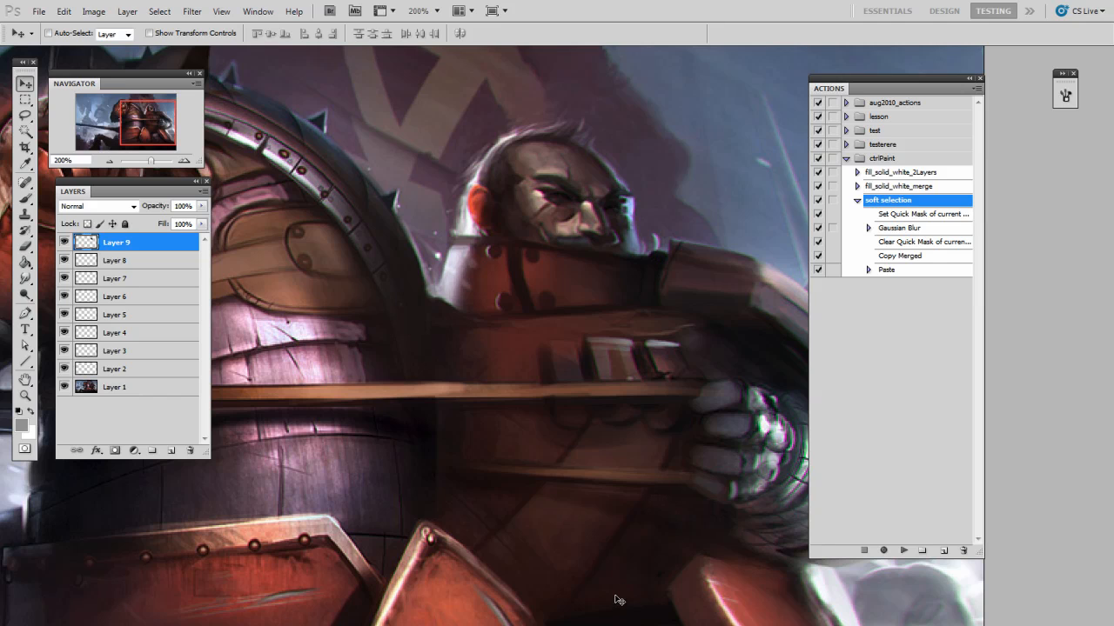
pyautogui.hotkey('ctrl', '-')
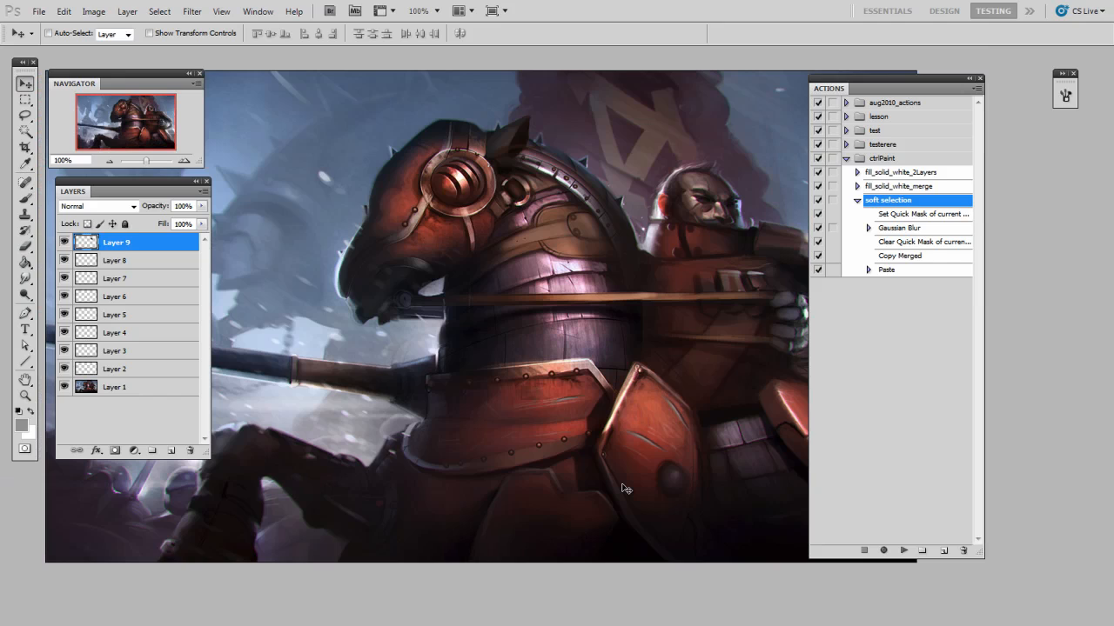